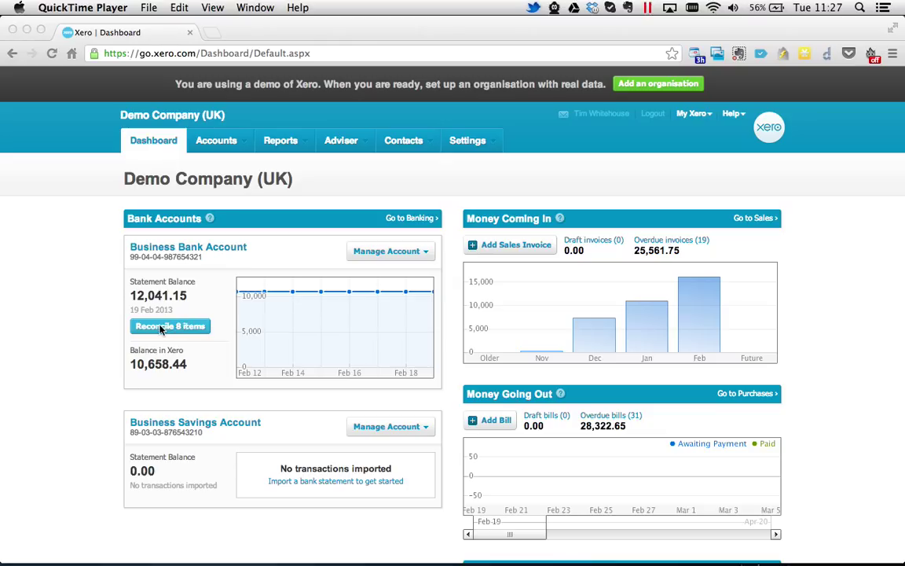
Start reconciling the Business Bank Account's 8 items and scroll through its statement lines.
{"action": "left_click", "coordinate": [160, 330]}
{"action": "left_click", "coordinate": [160, 329]}
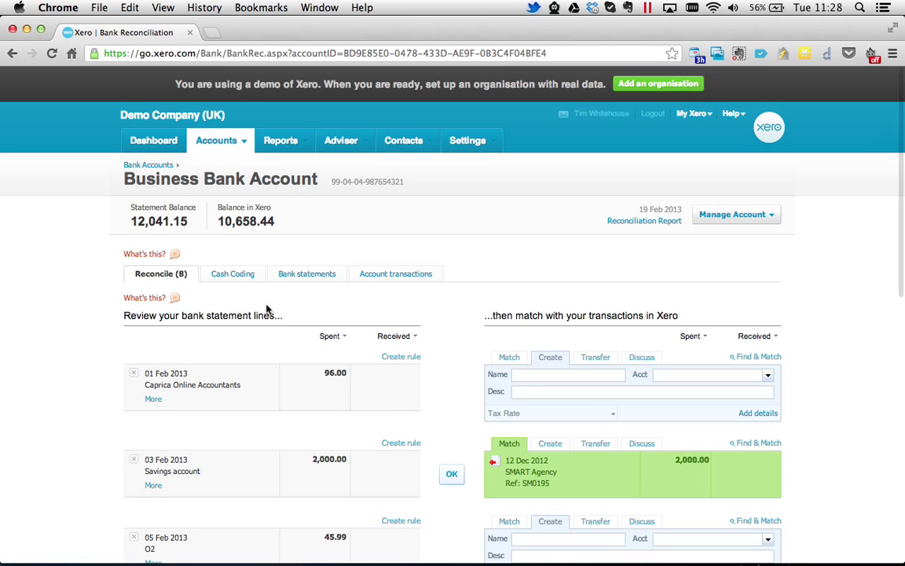
{"action": "scroll", "coordinate": [304, 228], "scroll_direction": "down", "scroll_amount": 1}
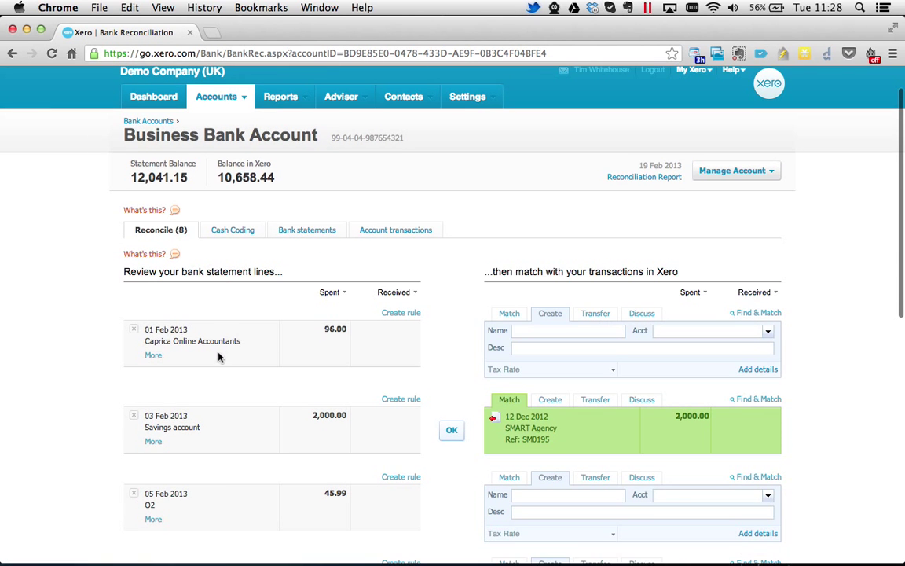
{"action": "scroll", "coordinate": [242, 339], "scroll_direction": "down", "scroll_amount": 3}
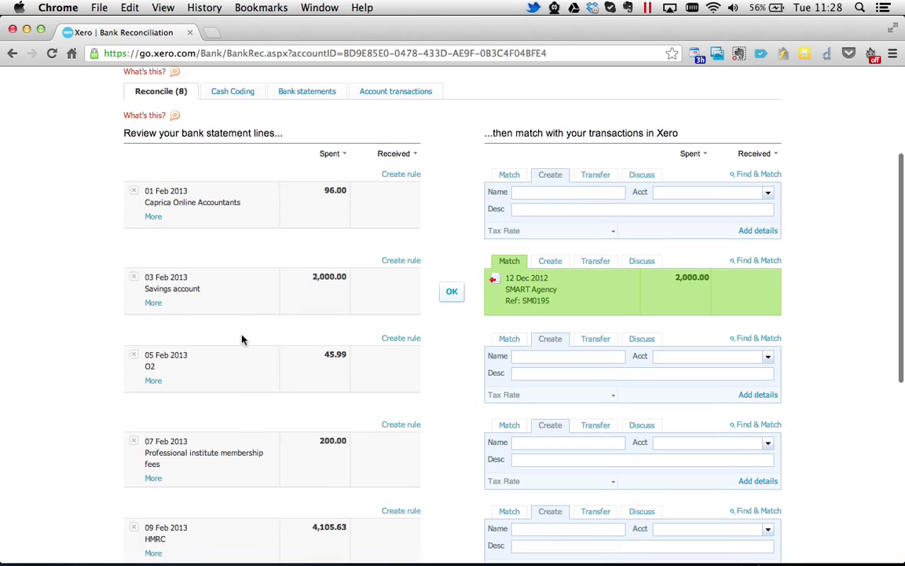
{"action": "scroll", "coordinate": [242, 340], "scroll_direction": "down", "scroll_amount": 2}
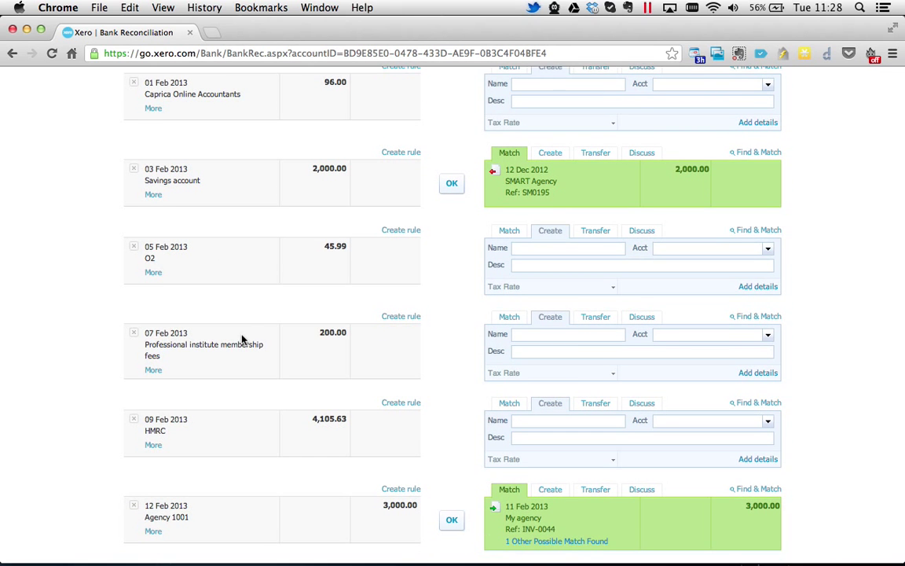
{"action": "scroll", "coordinate": [242, 339], "scroll_direction": "up", "scroll_amount": 5}
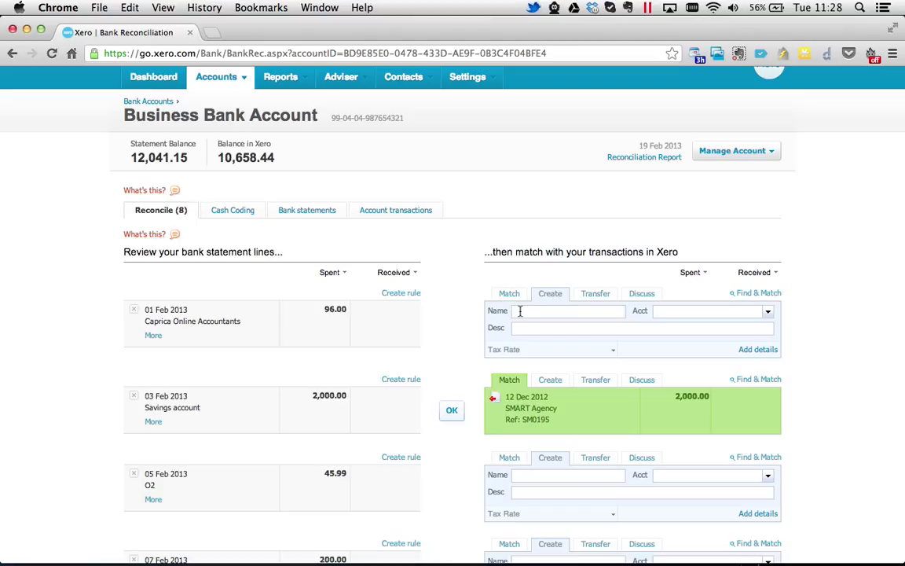
Create the Caprica Online spend: account 401, description 'Accounting fees', 20% VAT on Expenses, and confirm.
{"action": "type", "text": "Capricone"}
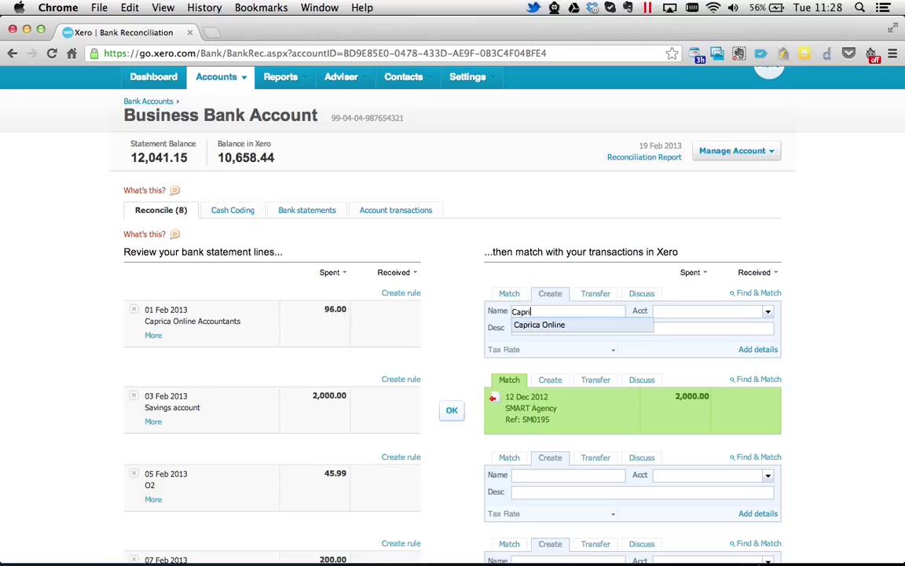
{"action": "key", "text": "BackSpace"}
{"action": "key", "text": "BackSpace"}
{"action": "key", "text": "BackSpace"}
{"action": "key", "text": "Tab"}
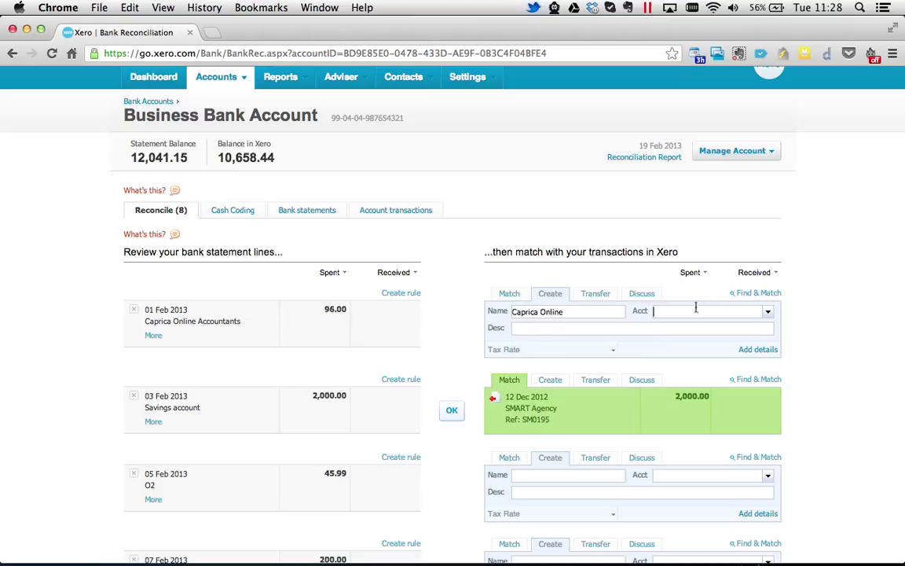
{"action": "left_click", "coordinate": [768, 311]}
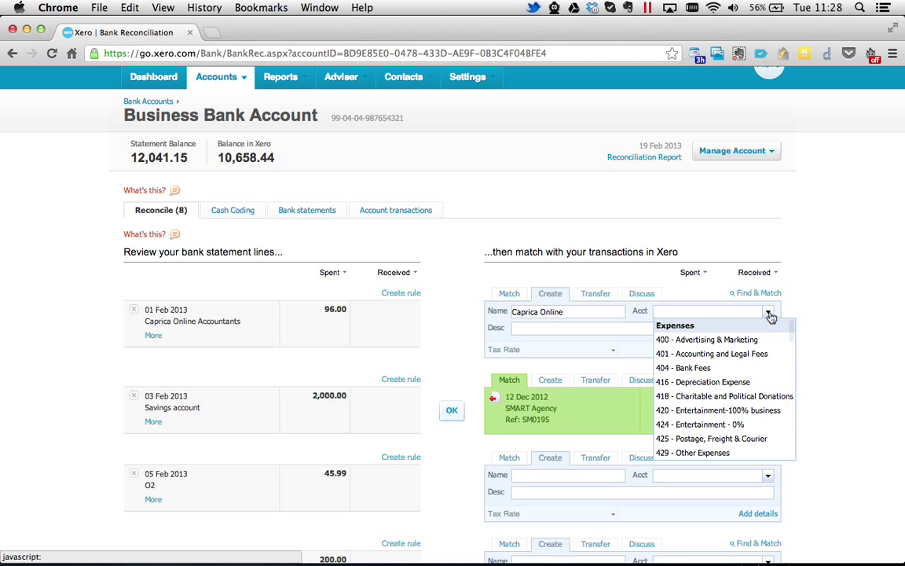
{"action": "left_click", "coordinate": [711, 354]}
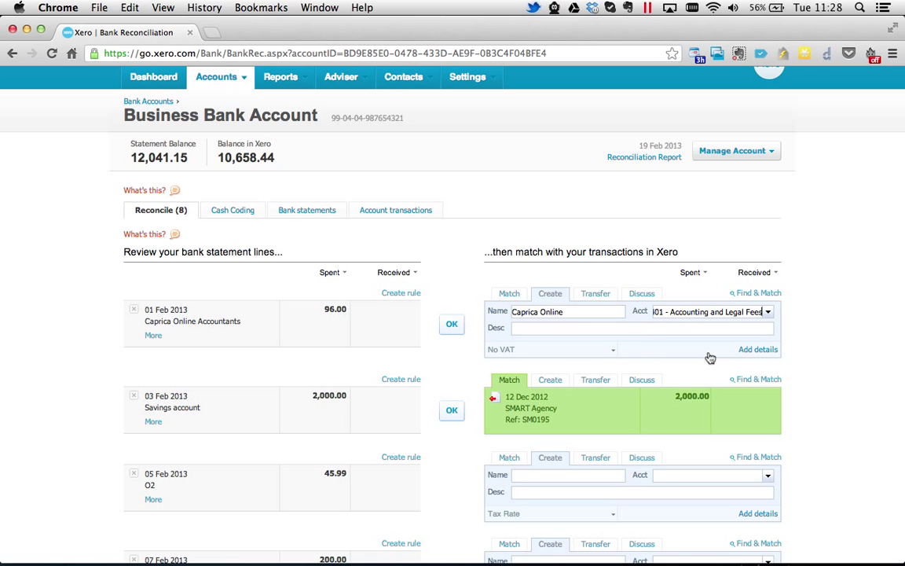
{"action": "left_click", "coordinate": [551, 330]}
{"action": "type", "text": "A"}
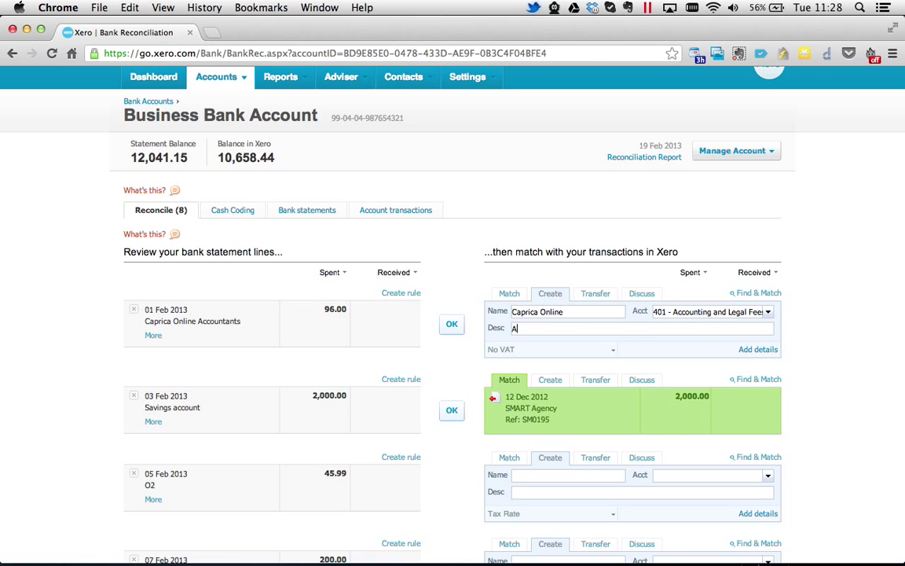
{"action": "type", "text": "ccounting fees"}
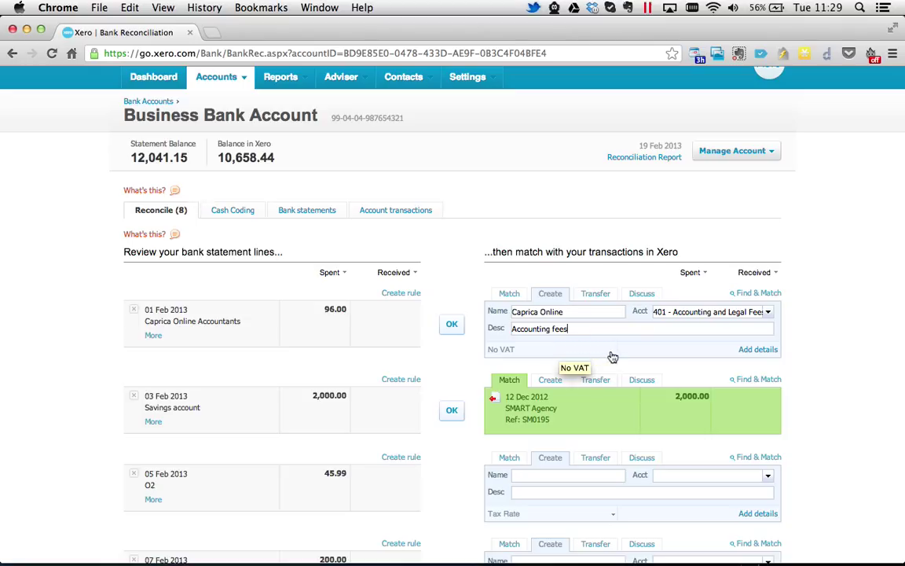
{"action": "left_click", "coordinate": [555, 351]}
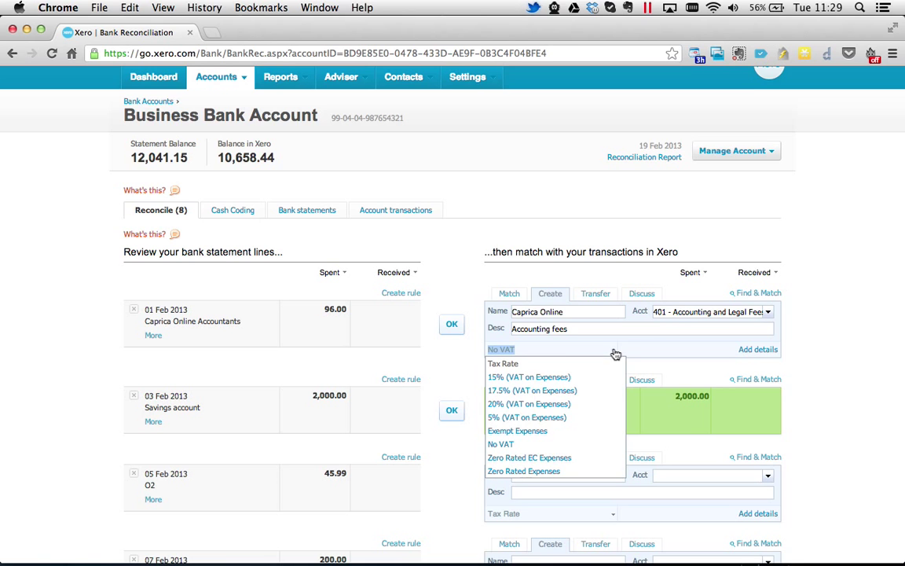
{"action": "left_click", "coordinate": [520, 405]}
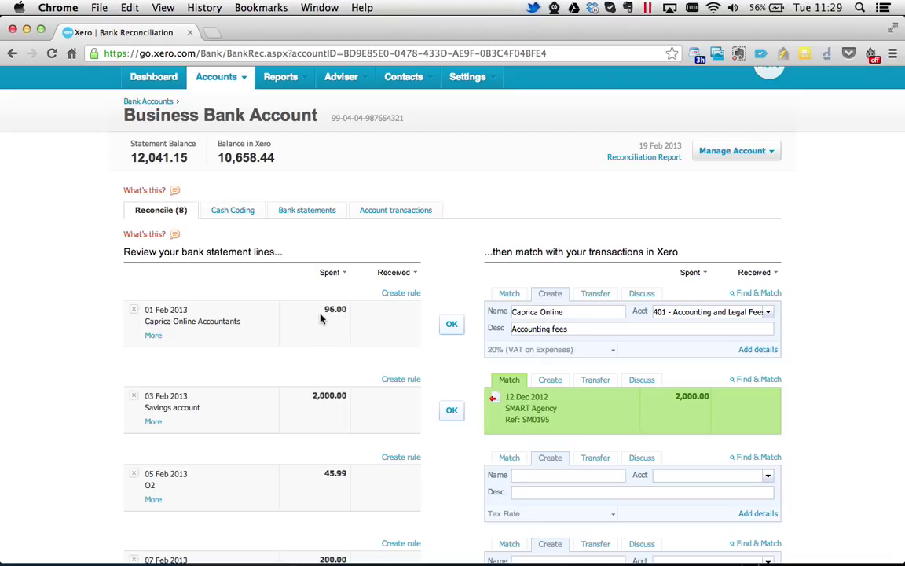
{"action": "left_click", "coordinate": [453, 327]}
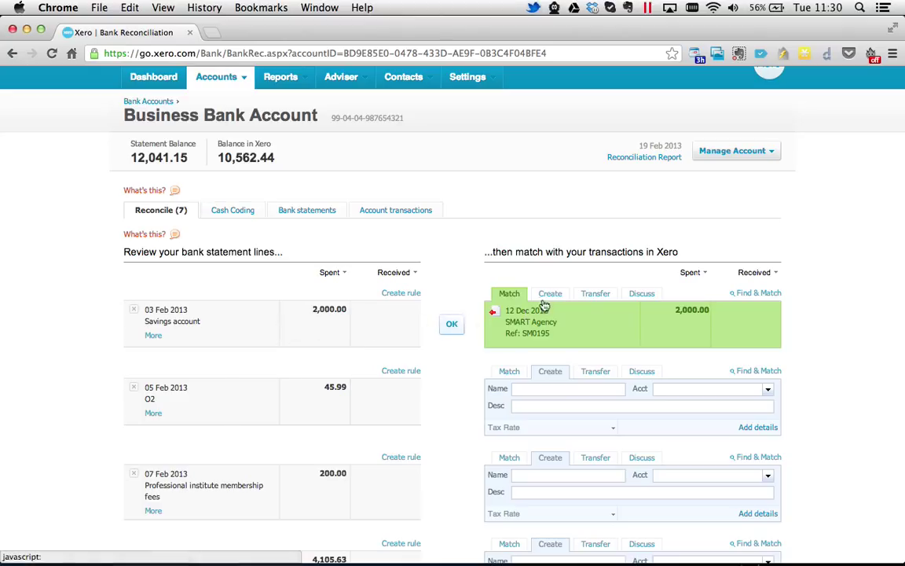
Reconcile the 03 Feb 2,000.00 line as a transfer to Business Savings Account.
{"action": "left_click", "coordinate": [594, 295]}
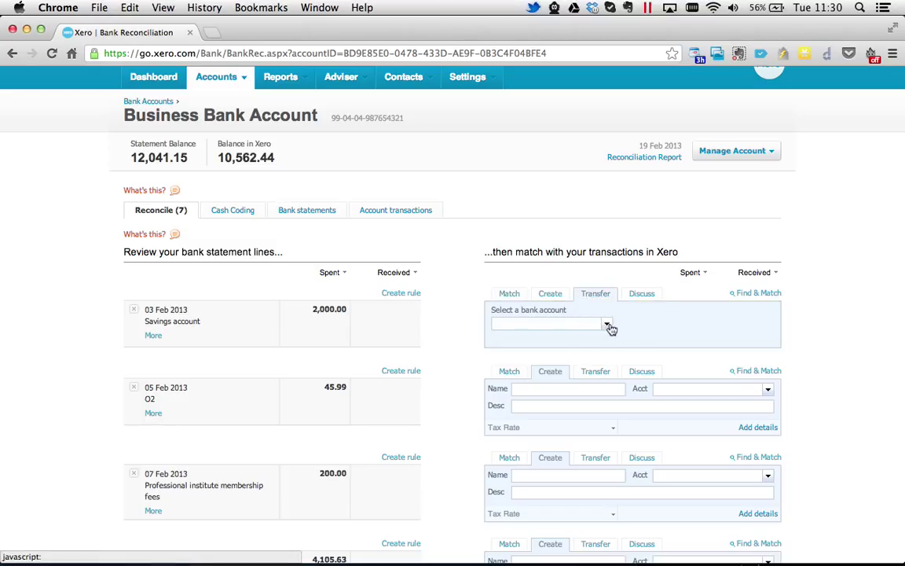
{"action": "left_click", "coordinate": [608, 325]}
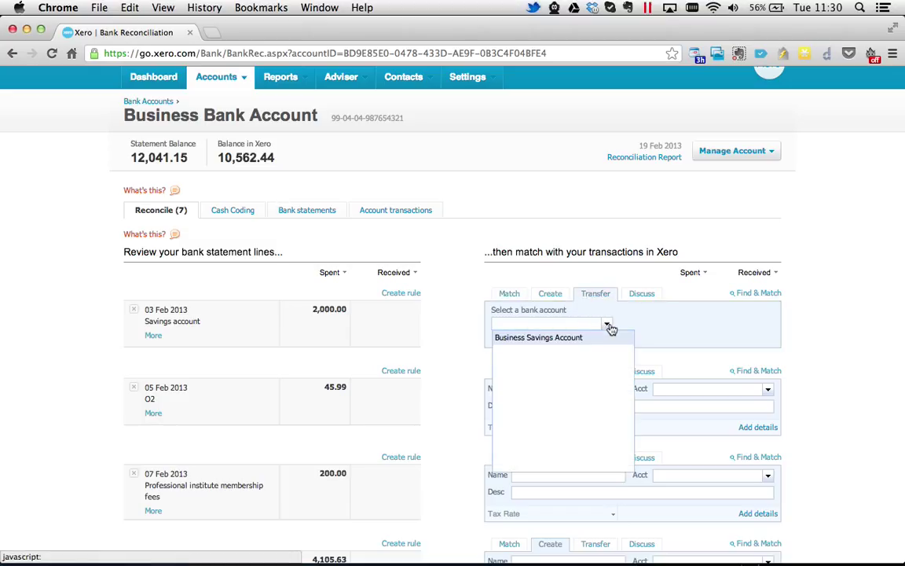
{"action": "left_click", "coordinate": [535, 339]}
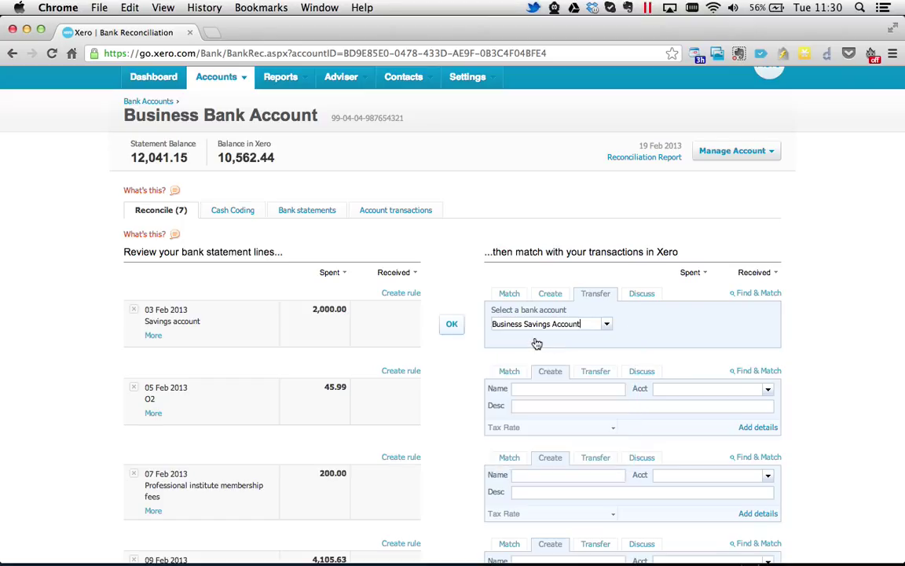
{"action": "left_click", "coordinate": [451, 326]}
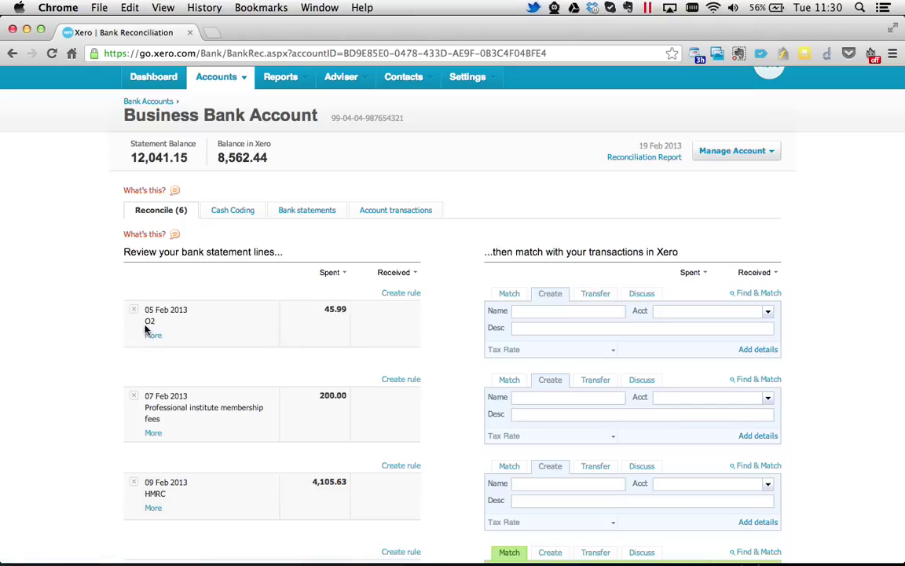
Reconcile the 05 Feb 45.99 line to payee O2, 489 Telephone & Internet, 'Mobile phone bill', 20% VAT.
{"action": "left_click", "coordinate": [538, 313]}
{"action": "type", "text": "O2"}
{"action": "key", "text": "Tab"}
{"action": "left_click", "coordinate": [691, 311]}
{"action": "type", "text": "tele"}
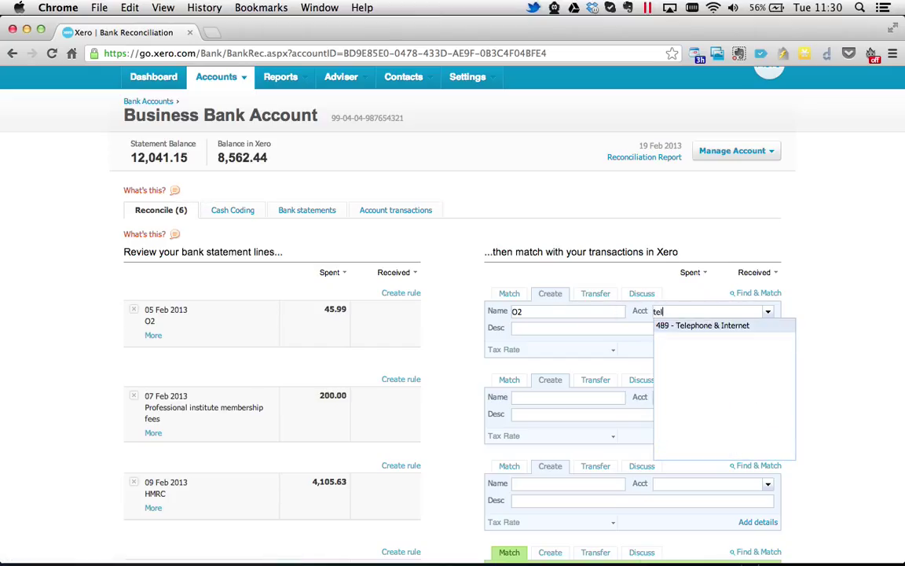
{"action": "left_click", "coordinate": [705, 327]}
{"action": "left_click", "coordinate": [577, 330]}
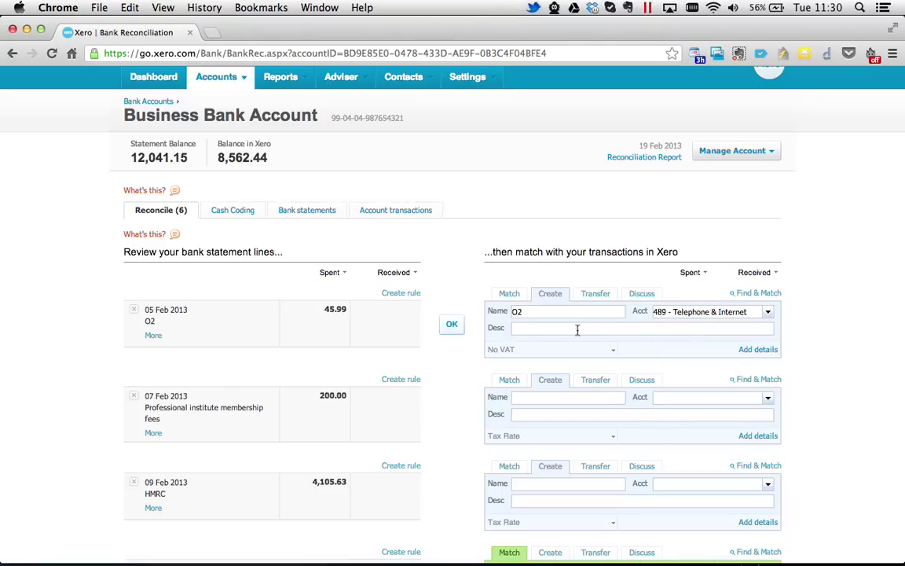
{"action": "type", "text": "Mobile phone bil"}
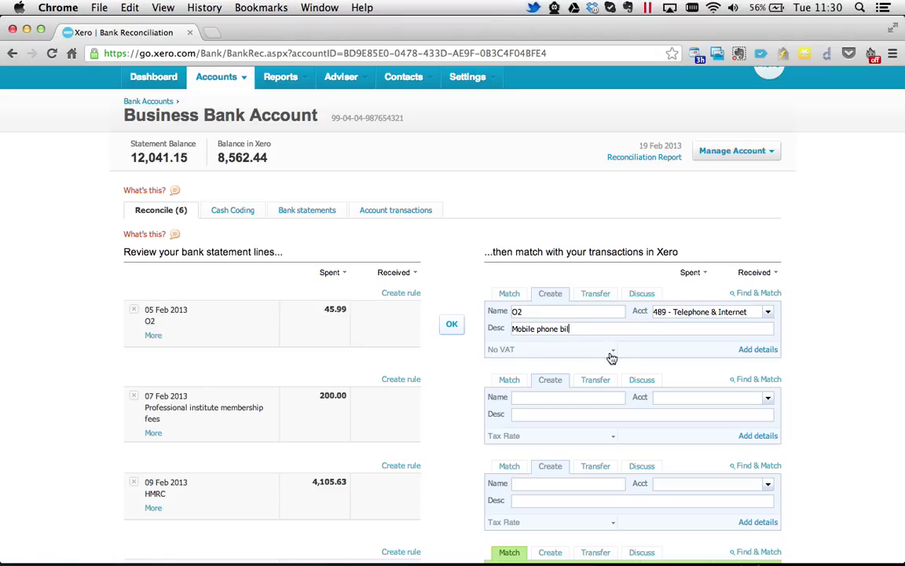
{"action": "type", "text": "l"}
{"action": "left_click", "coordinate": [612, 358]}
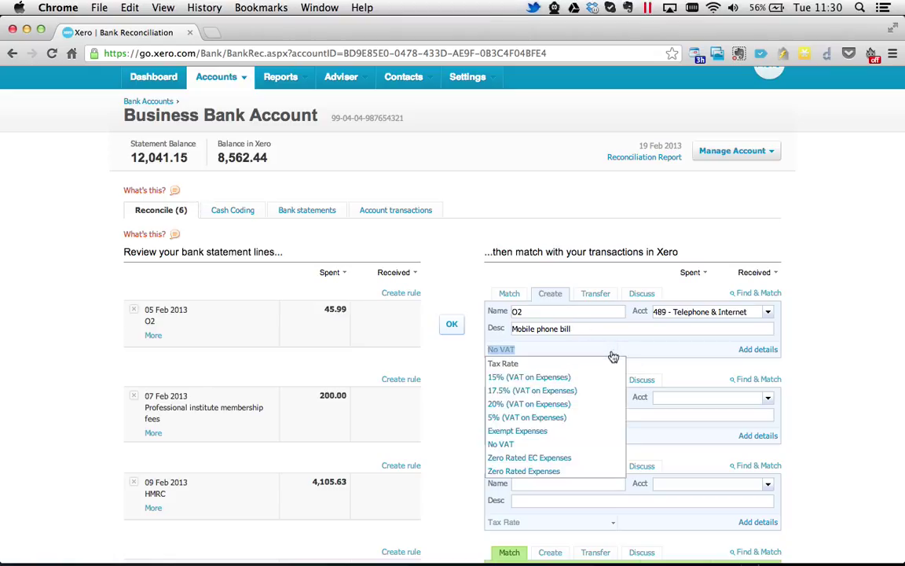
{"action": "left_click", "coordinate": [530, 405]}
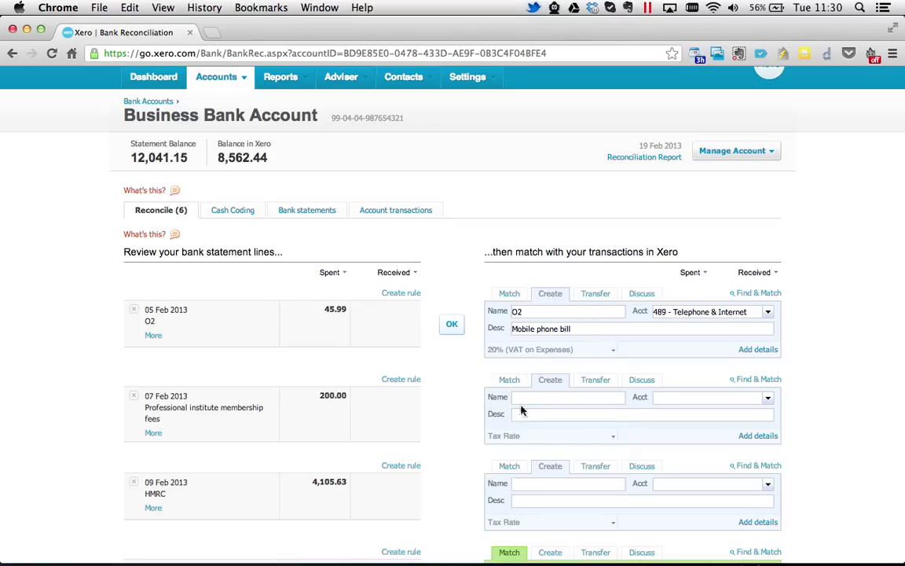
{"action": "left_click", "coordinate": [452, 325]}
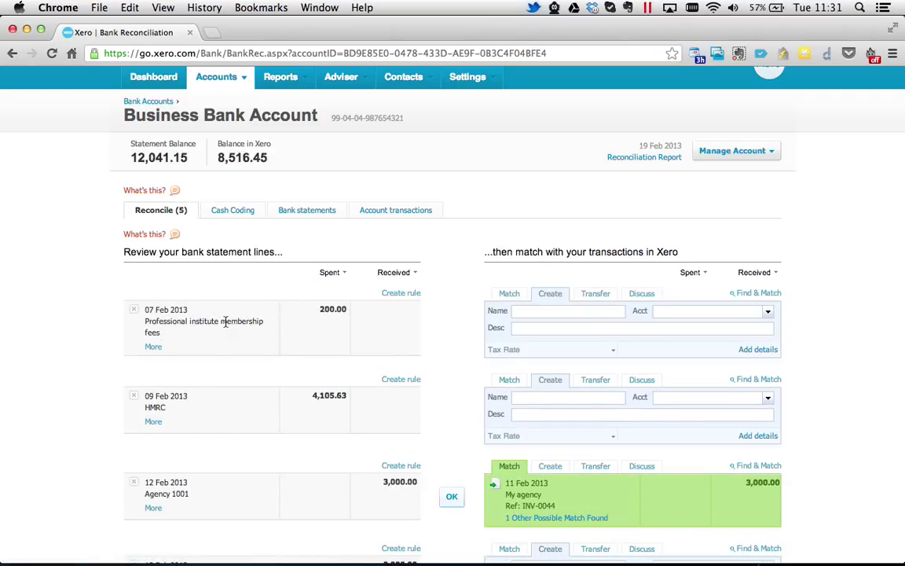
Set the 07 Feb 200.00 line's payee to BCA and its account to 485 - Subscriptions.
{"action": "left_click", "coordinate": [560, 313]}
{"action": "type", "text": "BCA"}
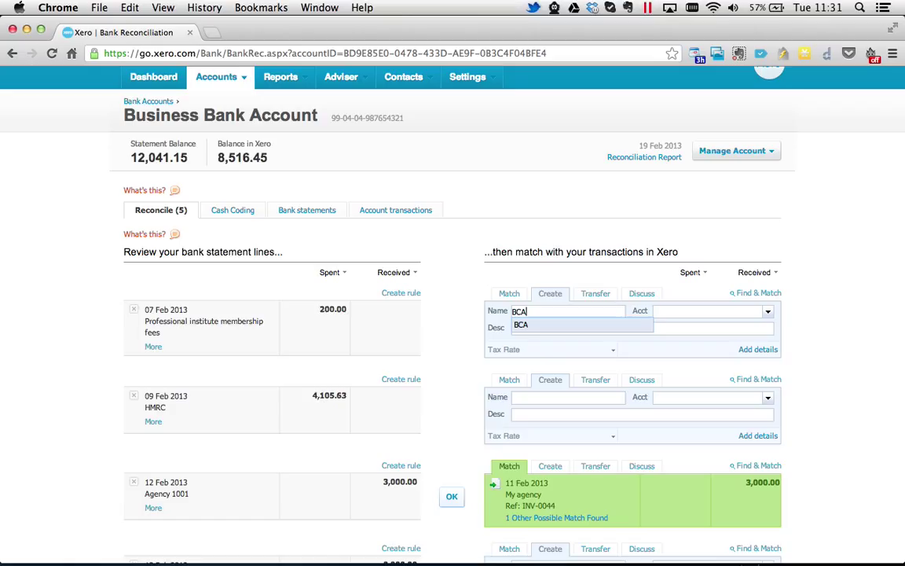
{"action": "key", "text": "Tab"}
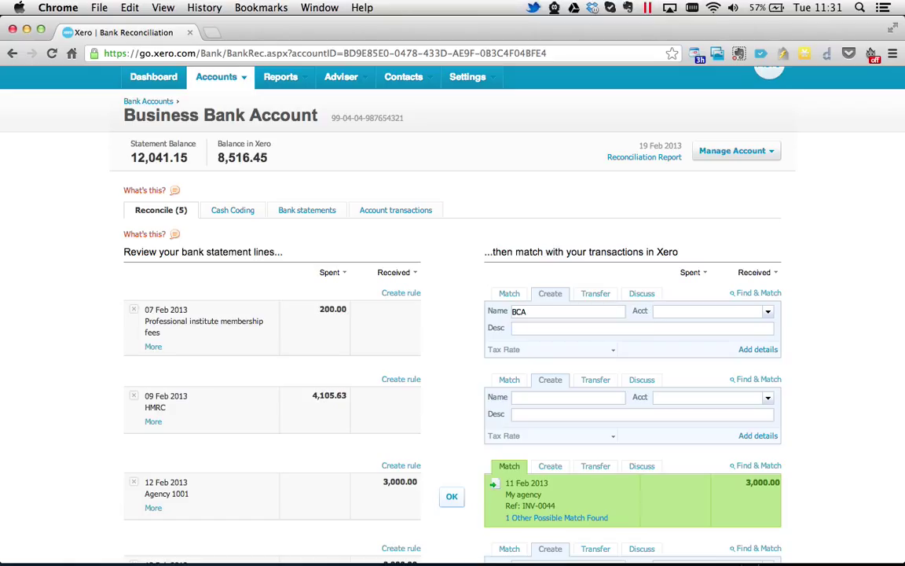
{"action": "left_click", "coordinate": [771, 313]}
{"action": "scroll", "coordinate": [732, 359], "scroll_direction": "down", "scroll_amount": 1}
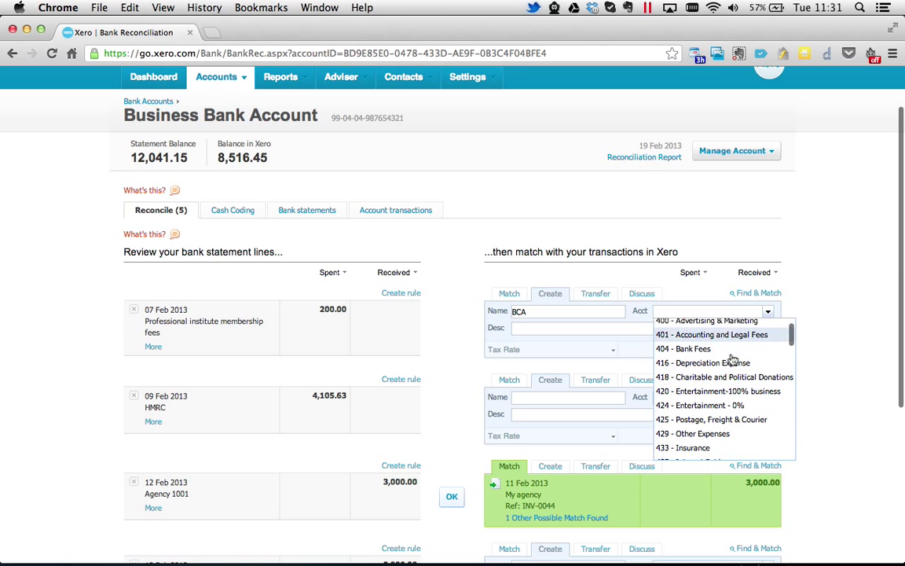
{"action": "scroll", "coordinate": [731, 359], "scroll_direction": "down", "scroll_amount": 1}
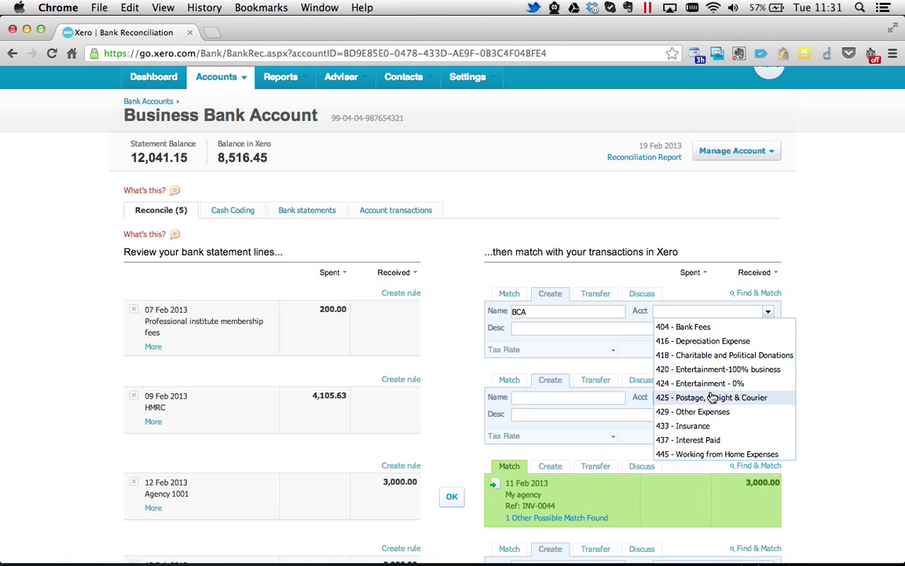
{"action": "scroll", "coordinate": [714, 385], "scroll_direction": "down", "scroll_amount": 5}
{"action": "scroll", "coordinate": [713, 389], "scroll_direction": "down", "scroll_amount": 3}
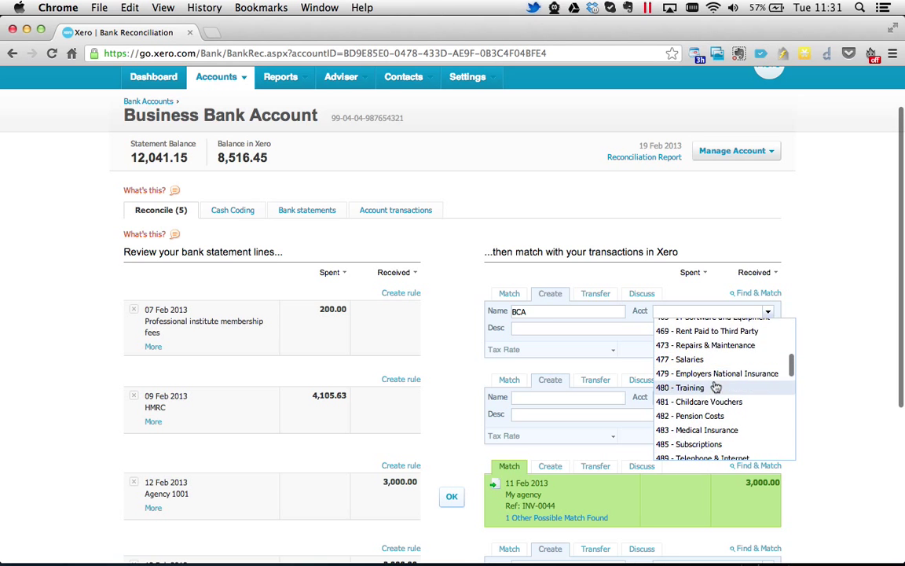
{"action": "left_click", "coordinate": [706, 406]}
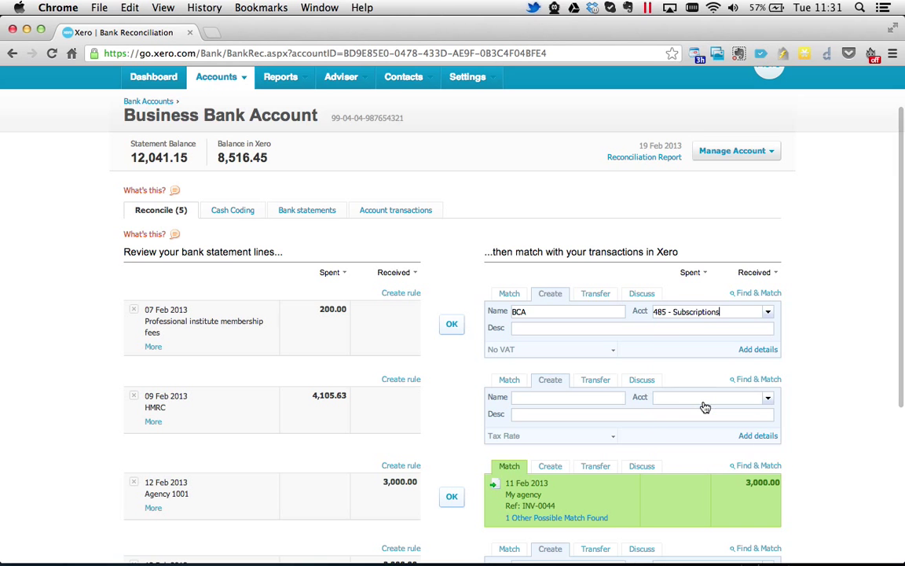
Describe it as 'BCA membership fees' with No VAT and reconcile the line.
{"action": "left_click", "coordinate": [583, 327]}
{"action": "type", "text": "B"}
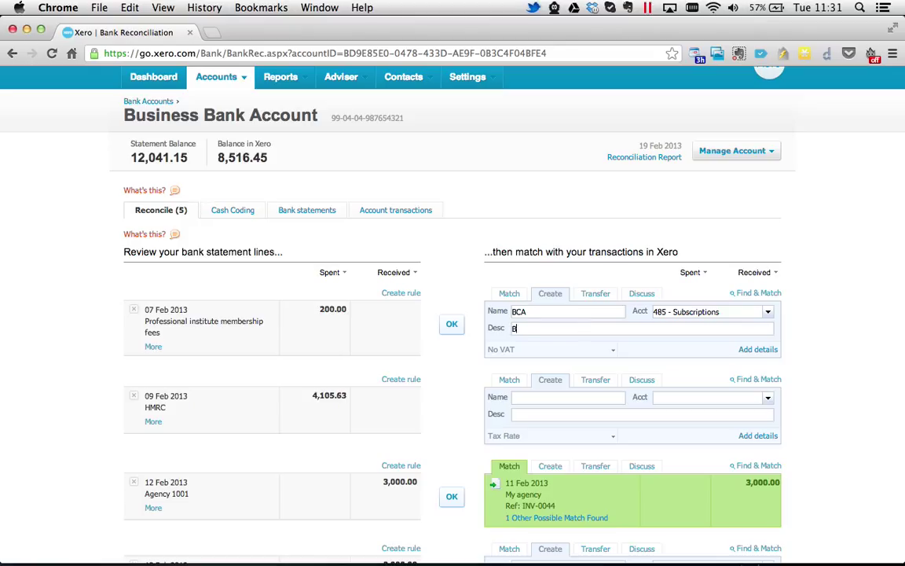
{"action": "type", "text": "CA membership fees"}
{"action": "left_click", "coordinate": [559, 357]}
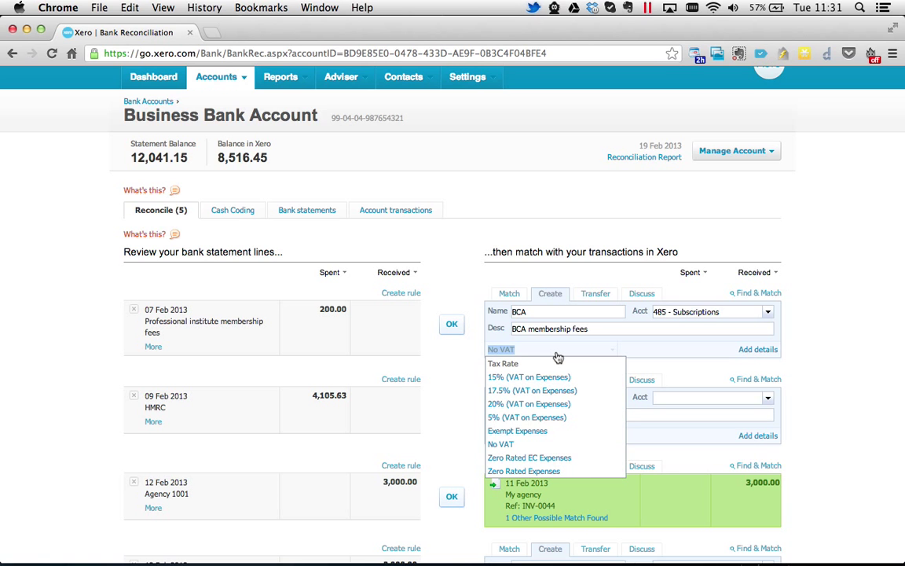
{"action": "left_click", "coordinate": [509, 446]}
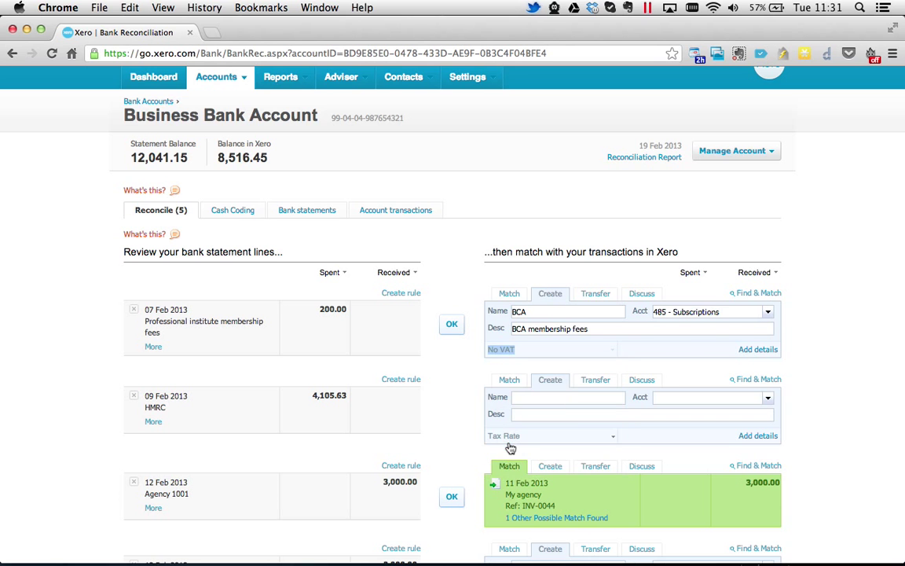
{"action": "left_click", "coordinate": [452, 325]}
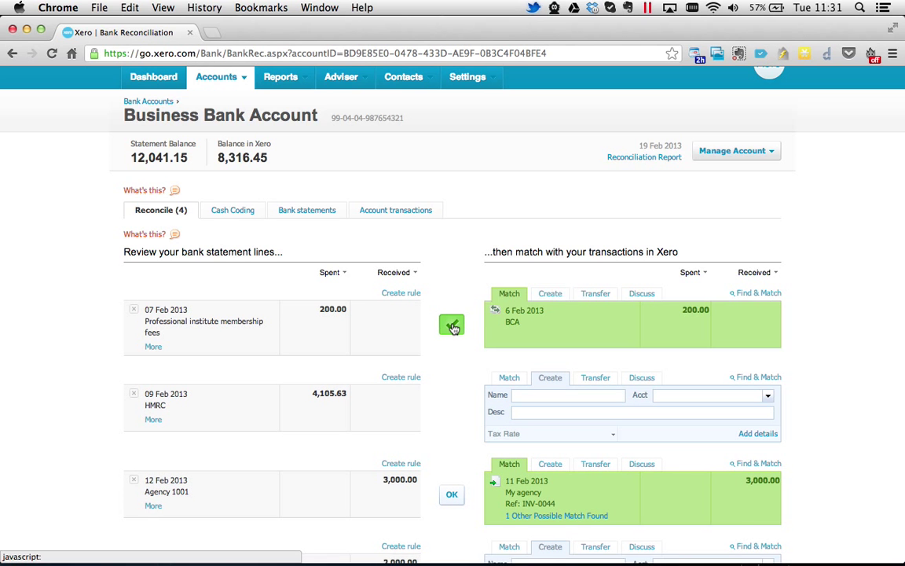
Fill the 09 Feb 4,105.63 line with payee HMRC, account 820 - VAT, description 'February VAT payment'.
{"action": "scroll", "coordinate": [459, 311], "scroll_direction": "down", "scroll_amount": 4}
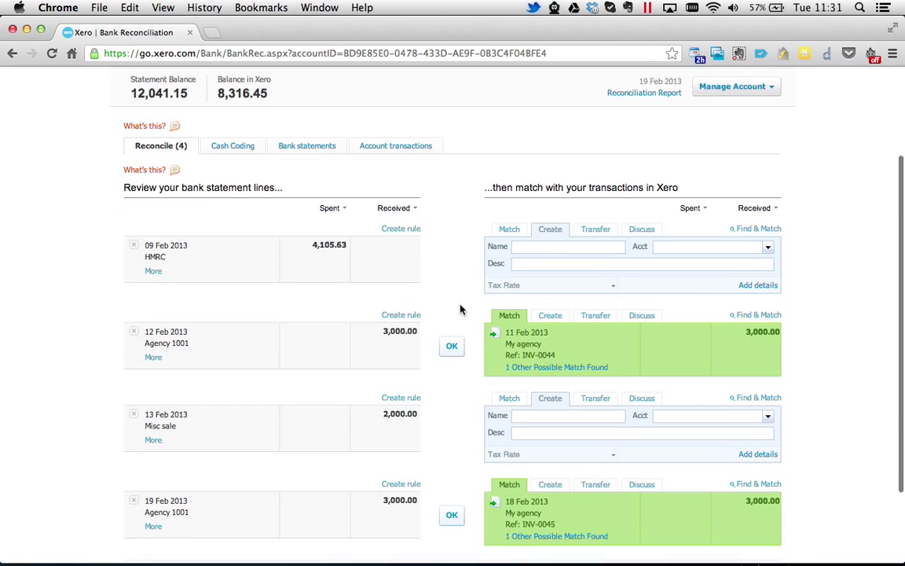
{"action": "scroll", "coordinate": [460, 310], "scroll_direction": "up", "scroll_amount": 4}
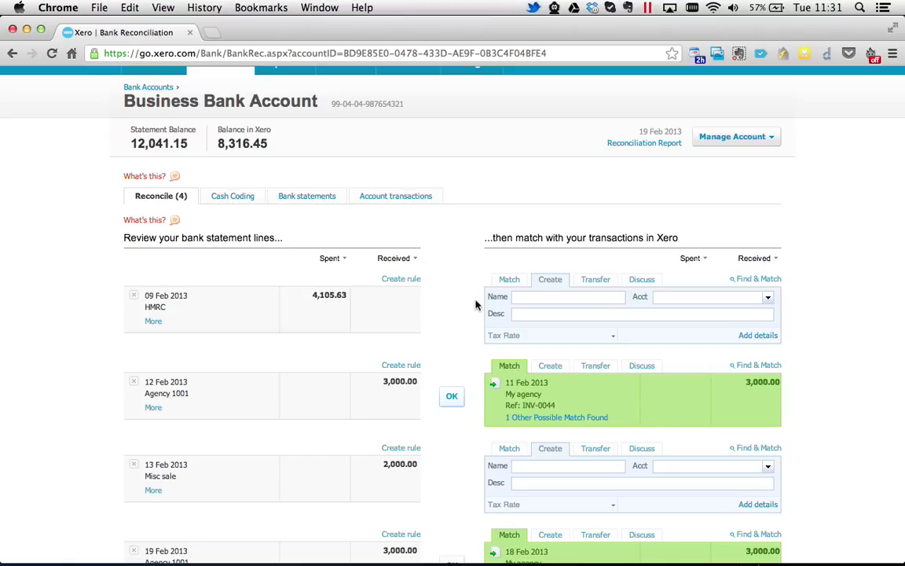
{"action": "left_click", "coordinate": [542, 300]}
{"action": "type", "text": "HMRC"}
{"action": "key", "text": "Tab"}
{"action": "left_click", "coordinate": [767, 297]}
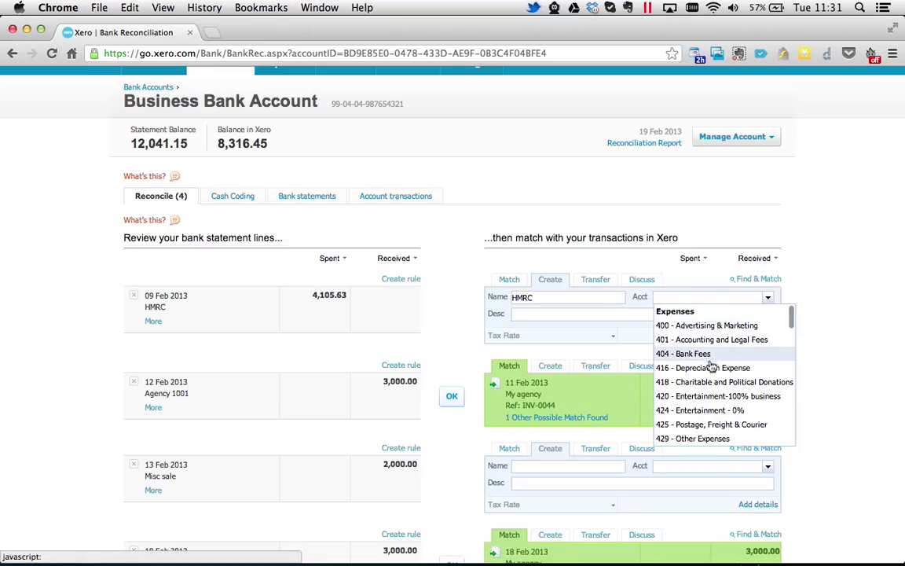
{"action": "scroll", "coordinate": [702, 379], "scroll_direction": "down", "scroll_amount": 10}
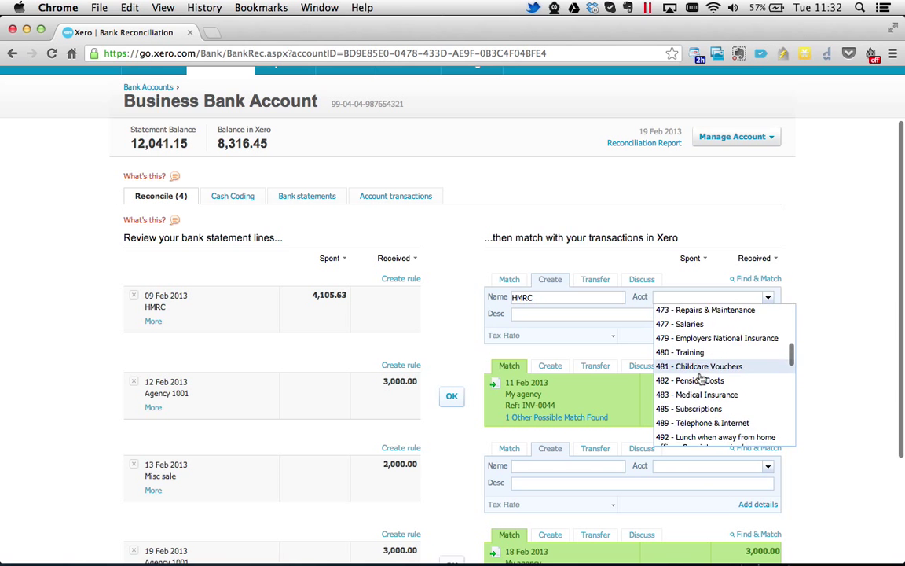
{"action": "scroll", "coordinate": [702, 379], "scroll_direction": "down", "scroll_amount": 8}
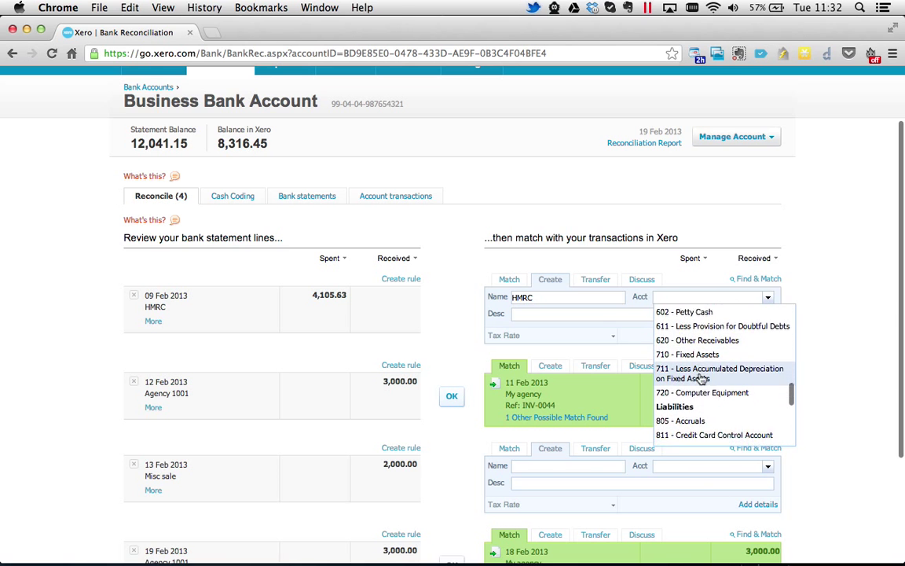
{"action": "left_click", "coordinate": [688, 394]}
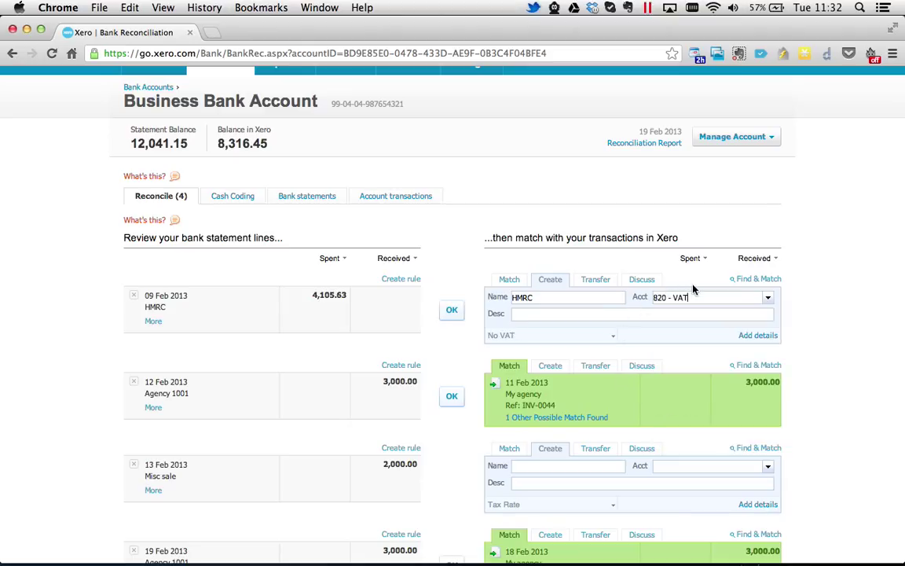
{"action": "left_click", "coordinate": [538, 314]}
{"action": "type", "text": "February VAT payment"}
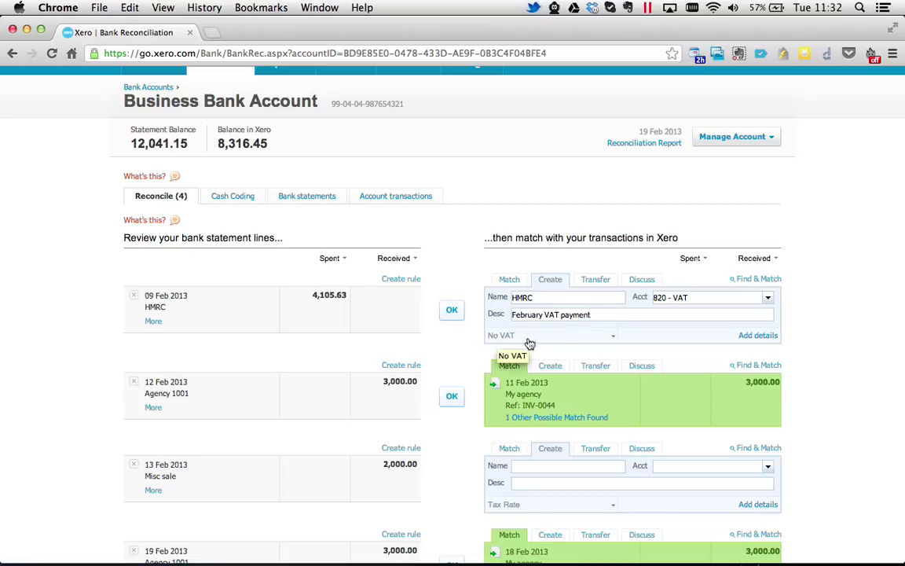
Confirm the HMRC 4,105.63 transaction, leaving 3 lines and a 4,210.82 Xero balance.
{"action": "left_click", "coordinate": [453, 311]}
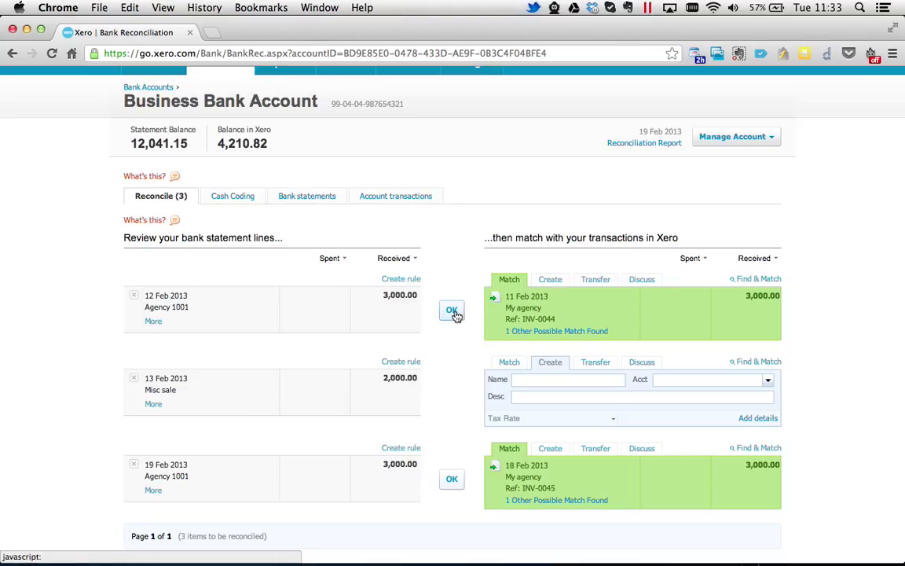
Match the 12 Feb 3,000.00 Agency 1001 receipt to invoice INV-0044 and reconcile it.
{"action": "left_click", "coordinate": [525, 333]}
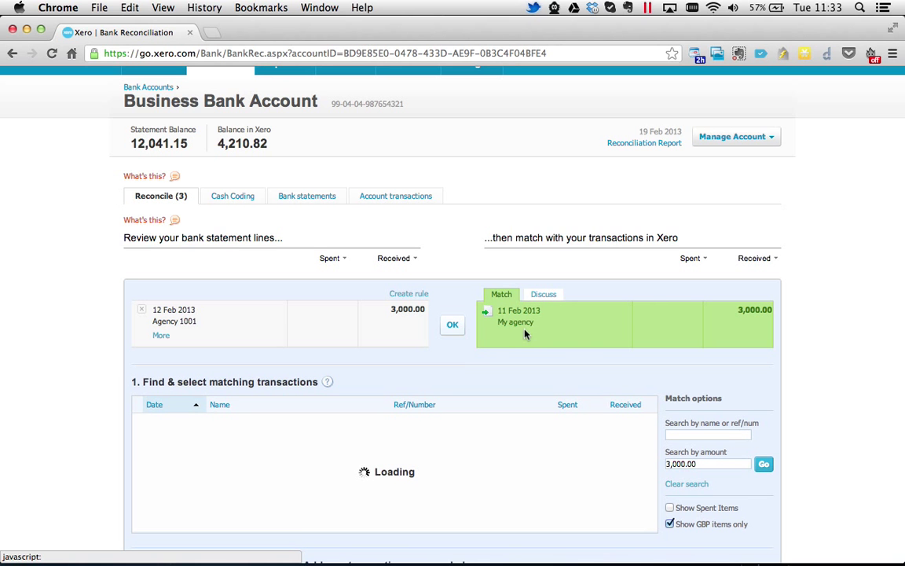
{"action": "scroll", "coordinate": [99, 377], "scroll_direction": "down", "scroll_amount": 2}
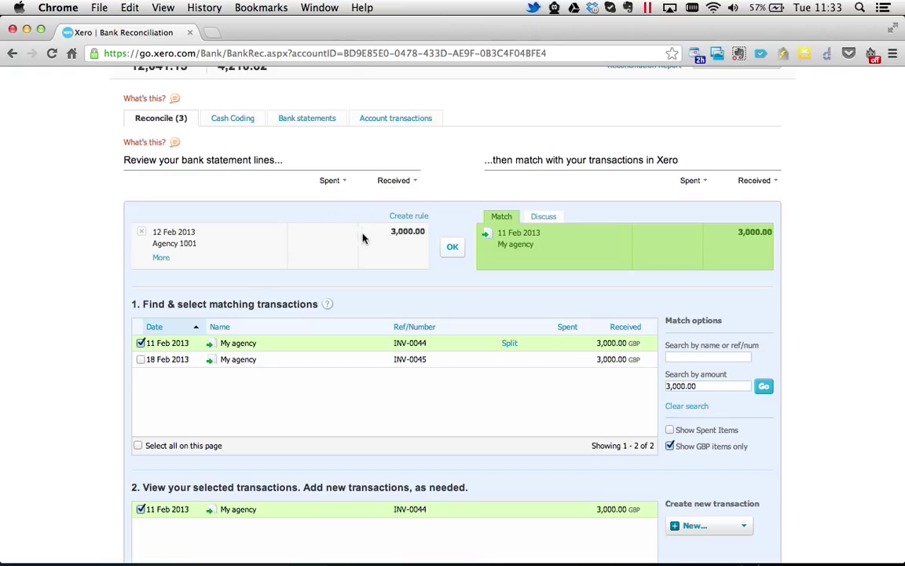
{"action": "left_click", "coordinate": [454, 248]}
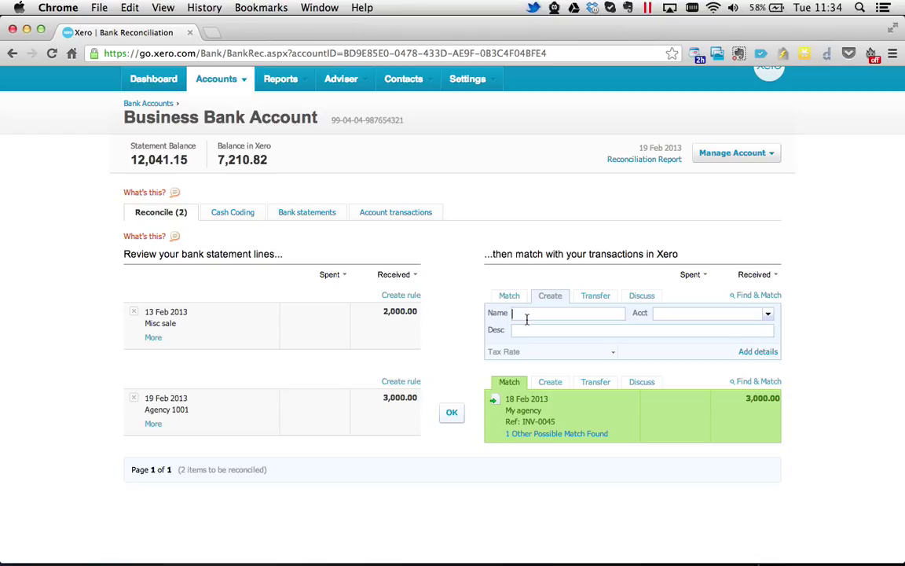
Enter the 13 Feb 2,000.00 sale as Agency Number 2, 200 - Sales, 'Agency fees', 20% VAT on Income.
{"action": "type", "text": "Agency "}
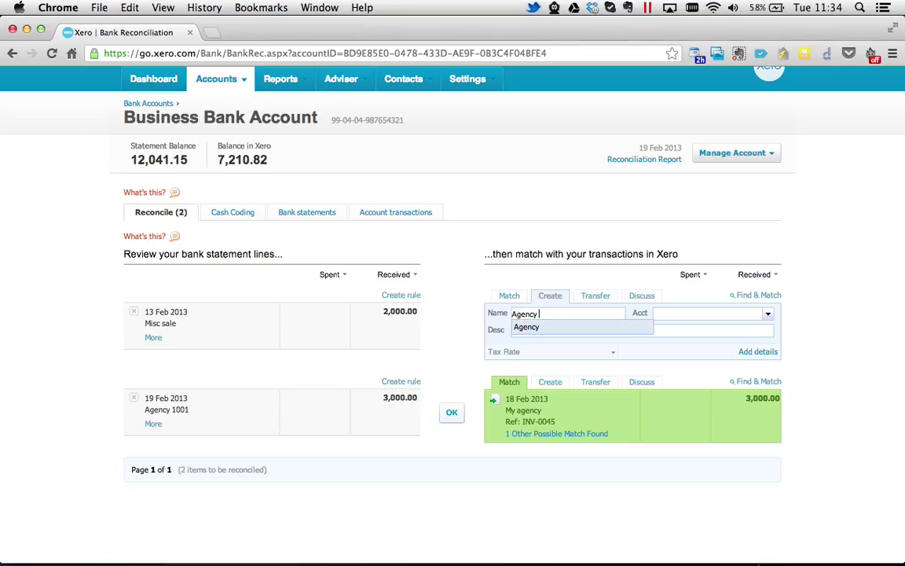
{"action": "type", "text": "Number 2"}
{"action": "key", "text": "Tab"}
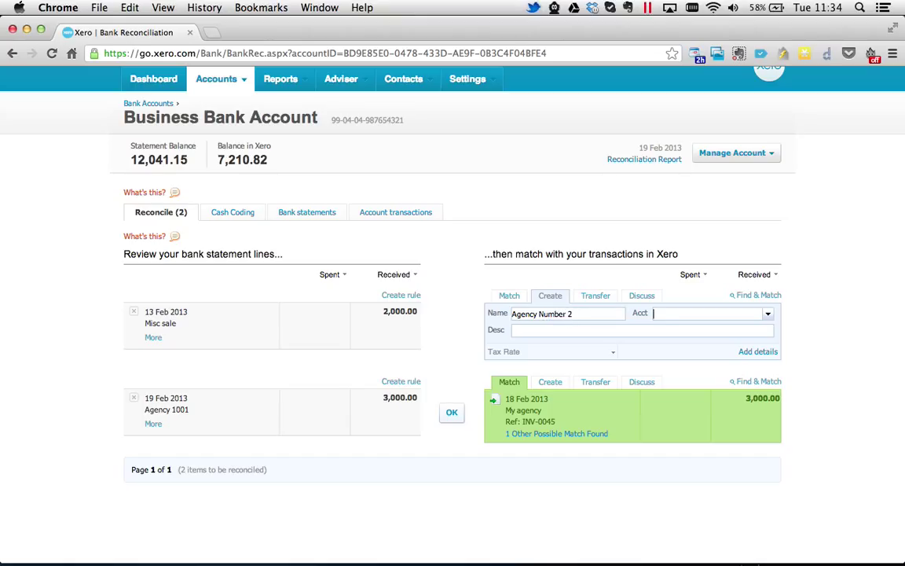
{"action": "left_click", "coordinate": [768, 314]}
{"action": "scroll", "coordinate": [707, 363], "scroll_direction": "down", "scroll_amount": 5}
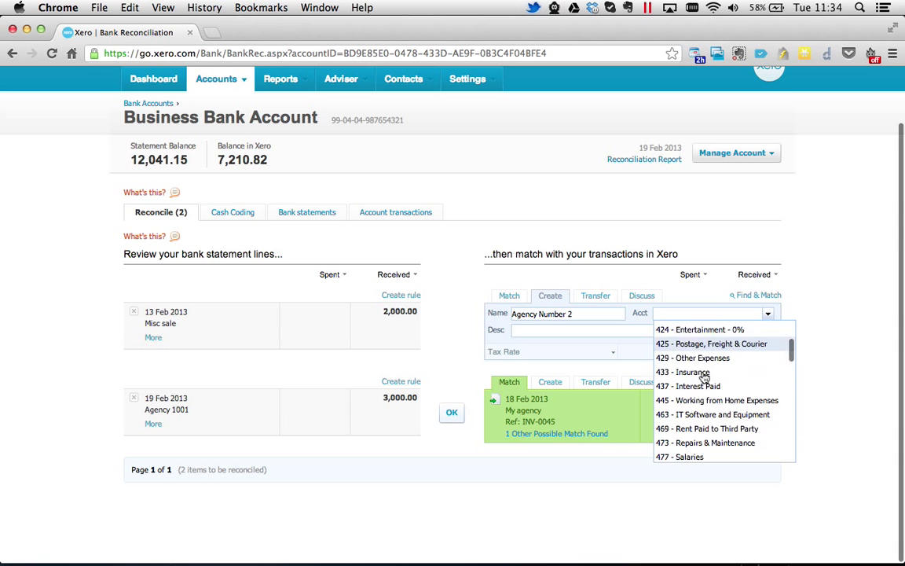
{"action": "scroll", "coordinate": [705, 379], "scroll_direction": "down", "scroll_amount": 10}
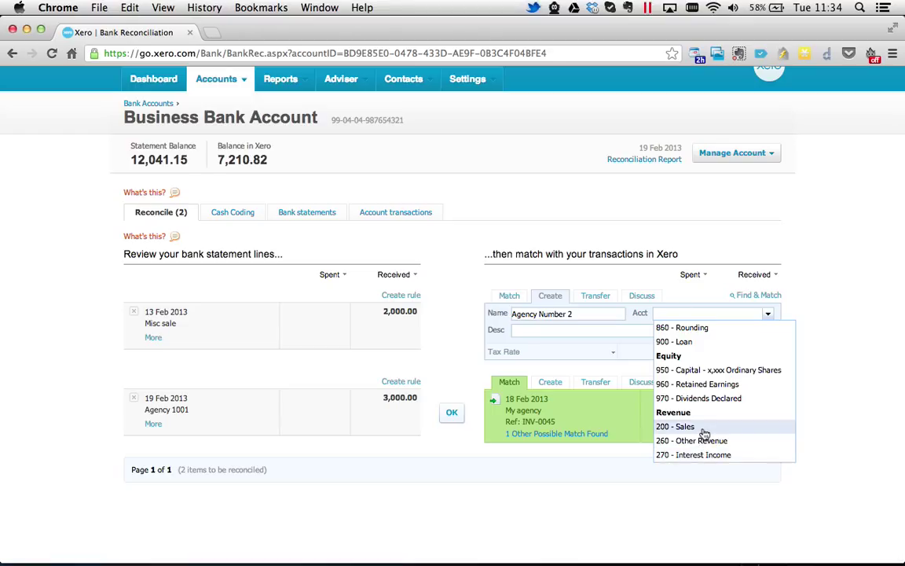
{"action": "left_click", "coordinate": [705, 429]}
{"action": "left_click", "coordinate": [518, 331]}
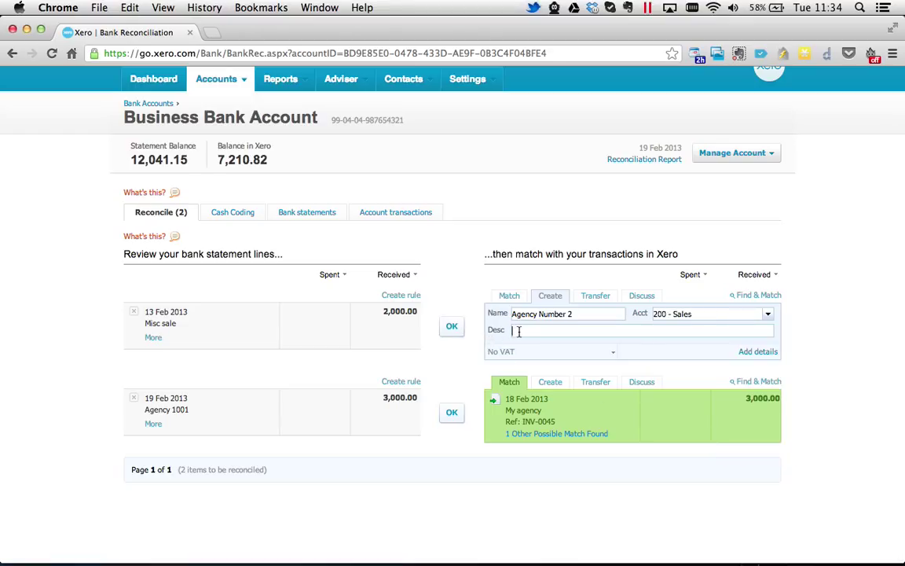
{"action": "type", "text": "Agency fees"}
{"action": "left_click", "coordinate": [590, 357]}
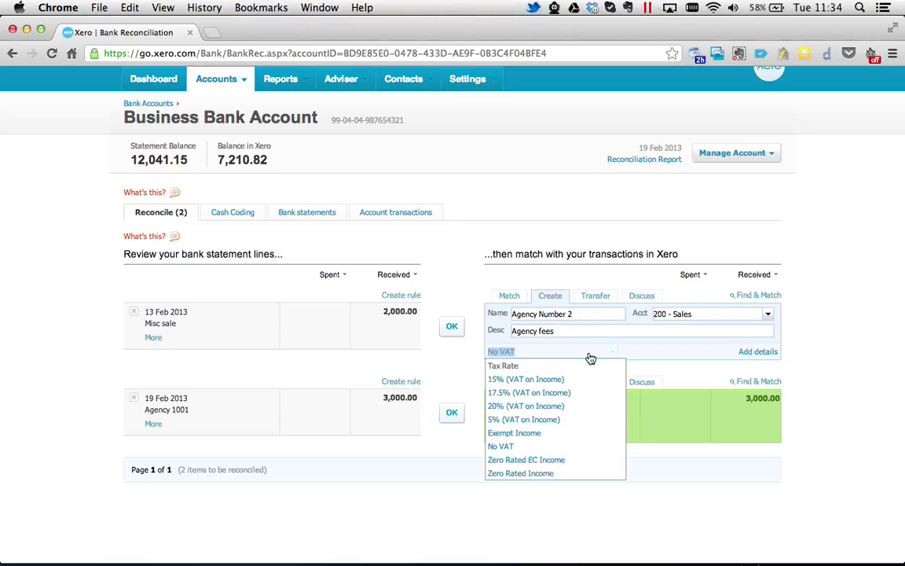
{"action": "left_click", "coordinate": [538, 406]}
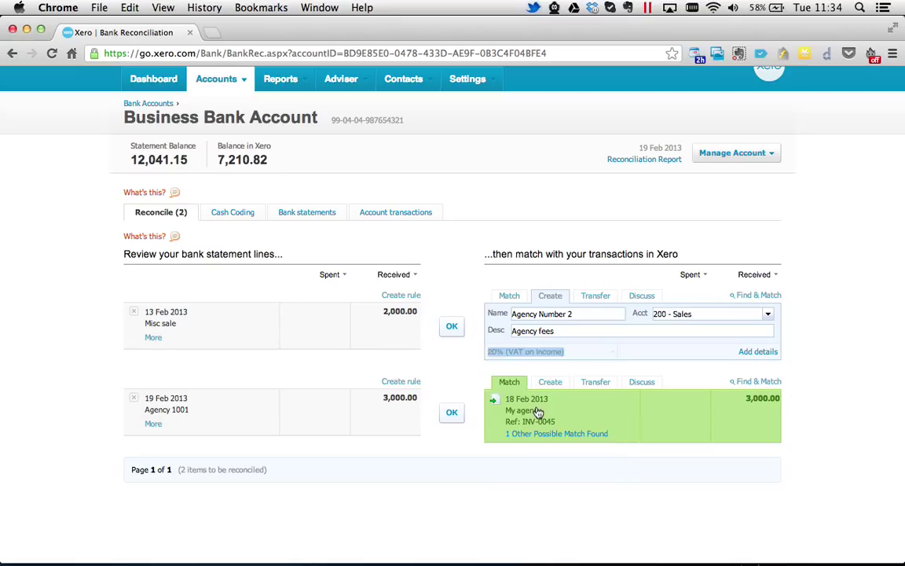
Confirm the Misc sale and the 19 Feb line matched to INV-0045, bringing the balance to 12,210.82.
{"action": "left_click", "coordinate": [454, 334]}
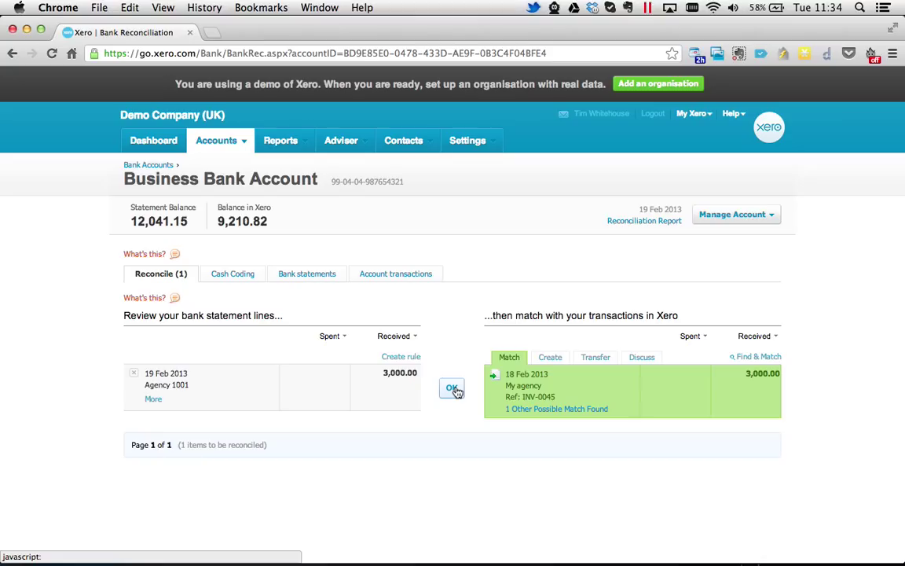
{"action": "left_click", "coordinate": [453, 388]}
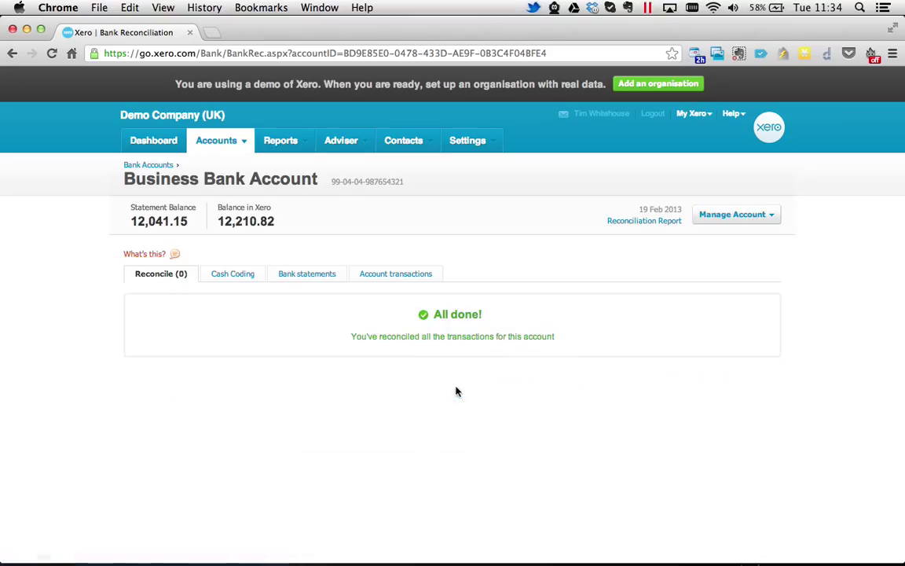